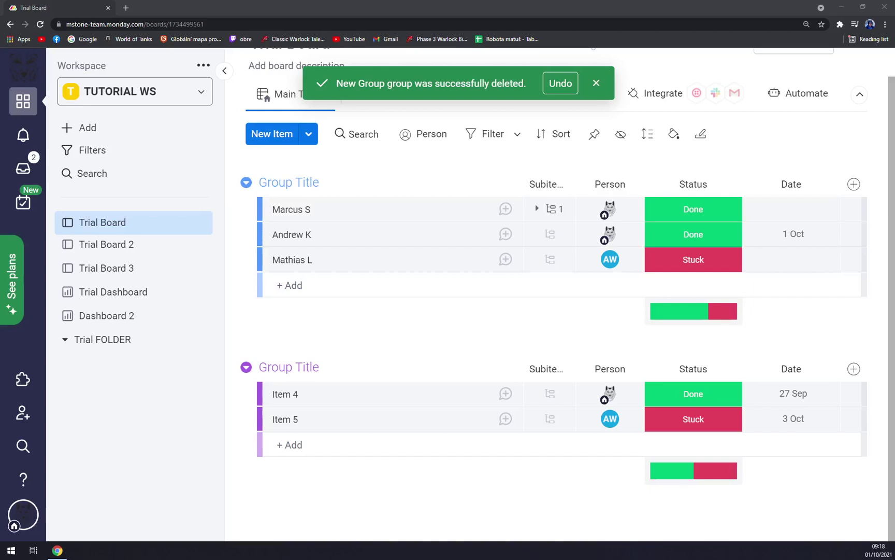
Dismiss the earlier deletion message and switch back and forth between Trial Board and Trial Board 2.
left_click(588, 85)
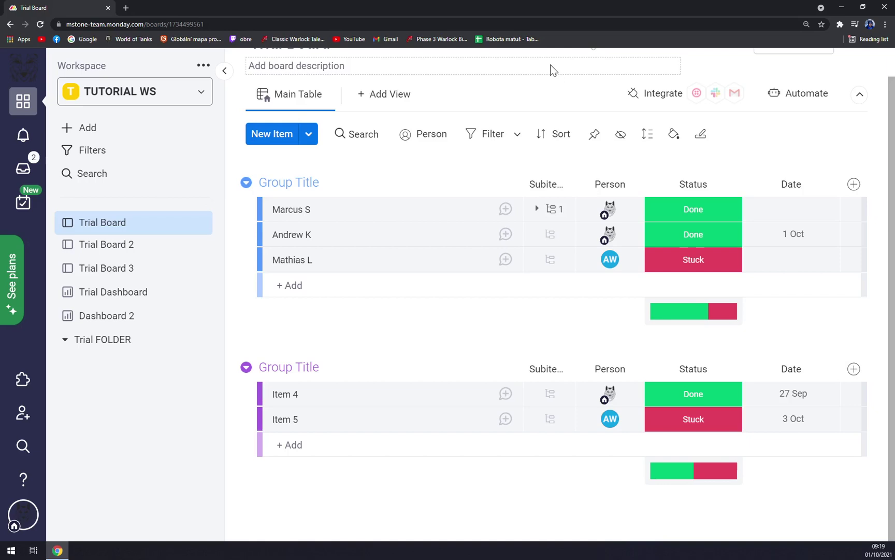
left_click(91, 247)
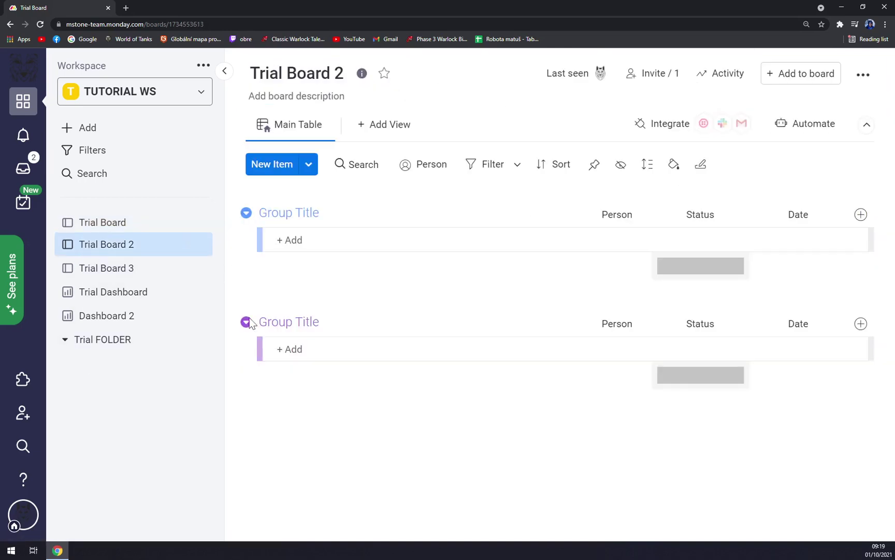
left_click(103, 224)
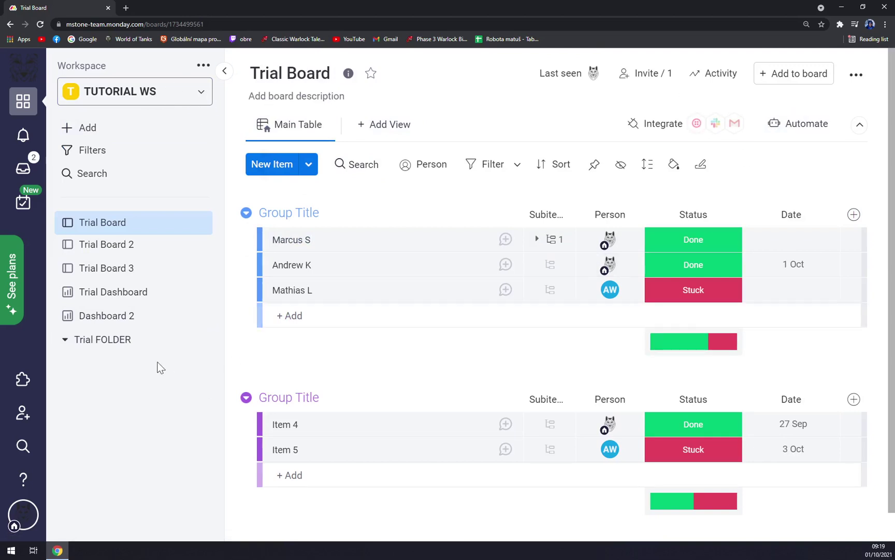
left_click(127, 246)
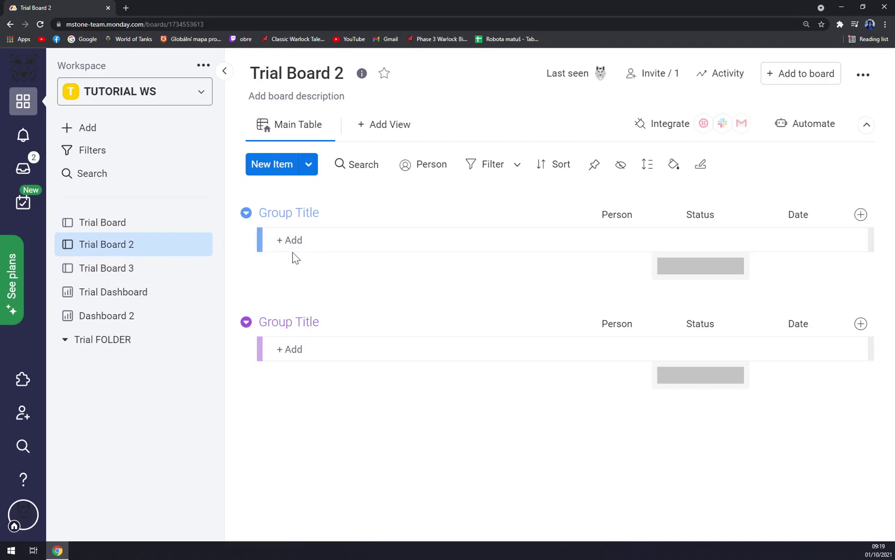
left_click(93, 225)
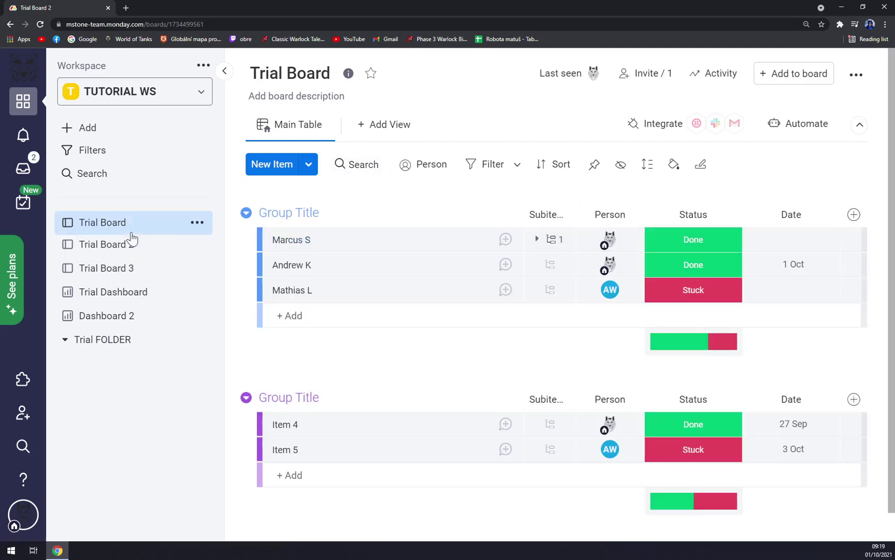
Delete the first empty Group Title group from Trial Board 2 and dismiss the success message.
left_click(104, 245)
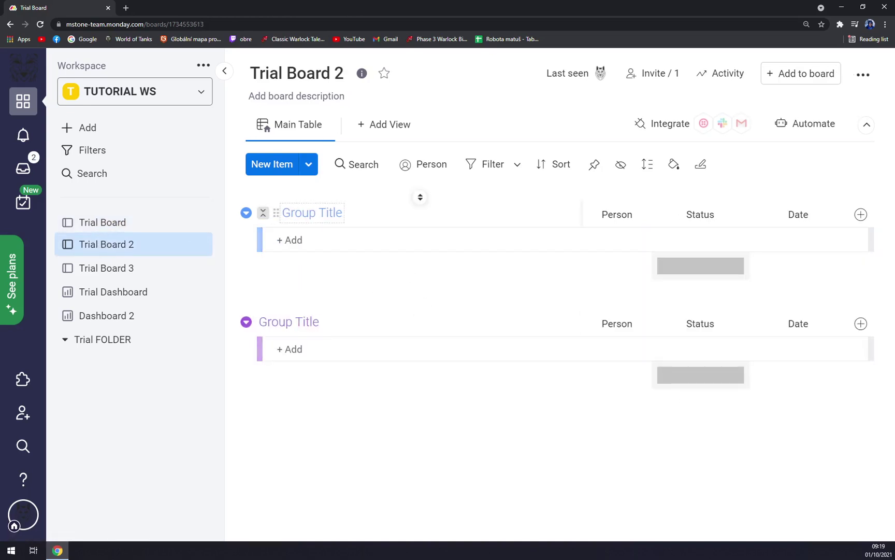
left_click(247, 213)
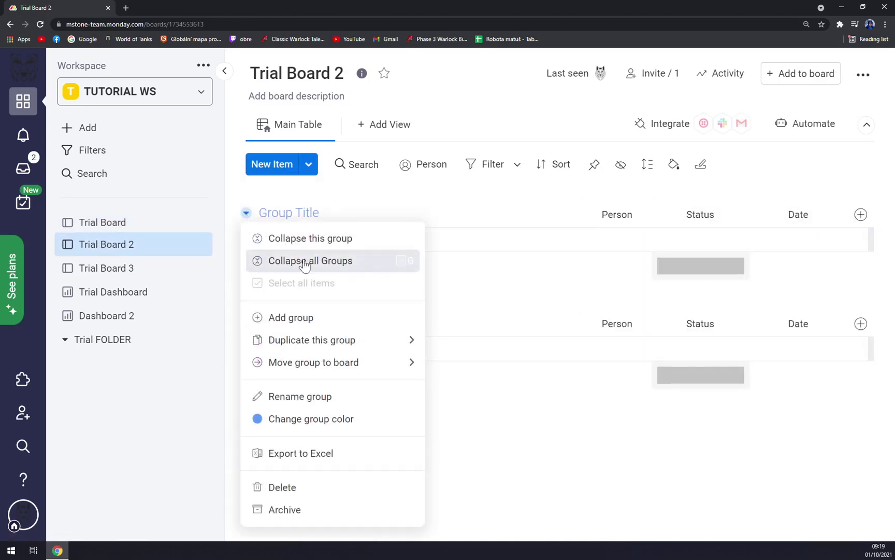
left_click(280, 486)
left_click(618, 149)
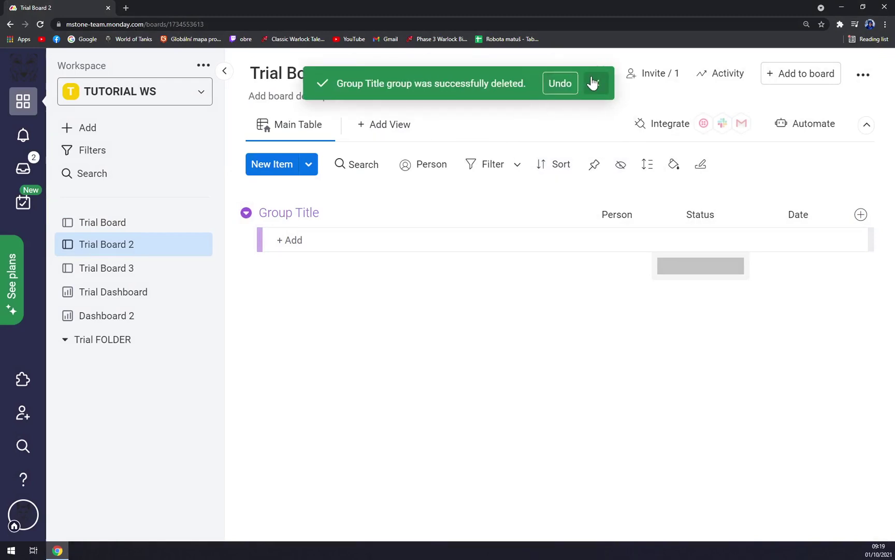
left_click(595, 84)
On Trial Board, rename the second group to 'Purple' and the first group to 'Blue'.
left_click(92, 224)
mouse_move(314, 397)
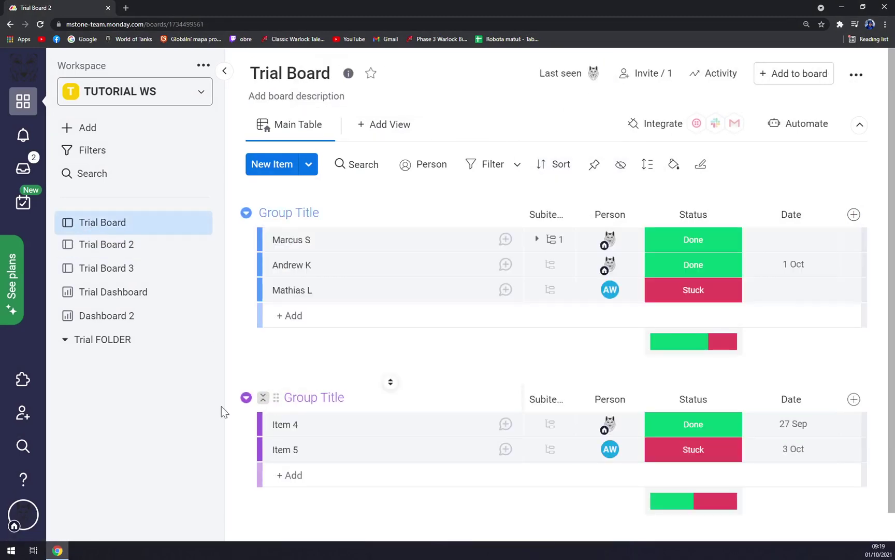
scroll(273, 377, "down", 1)
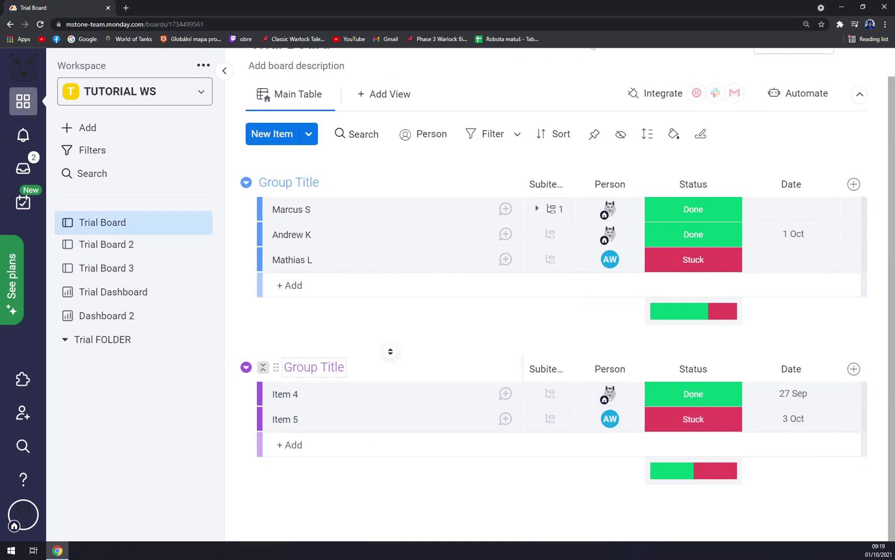
left_click(328, 367)
left_click_drag(340, 367, 266, 375)
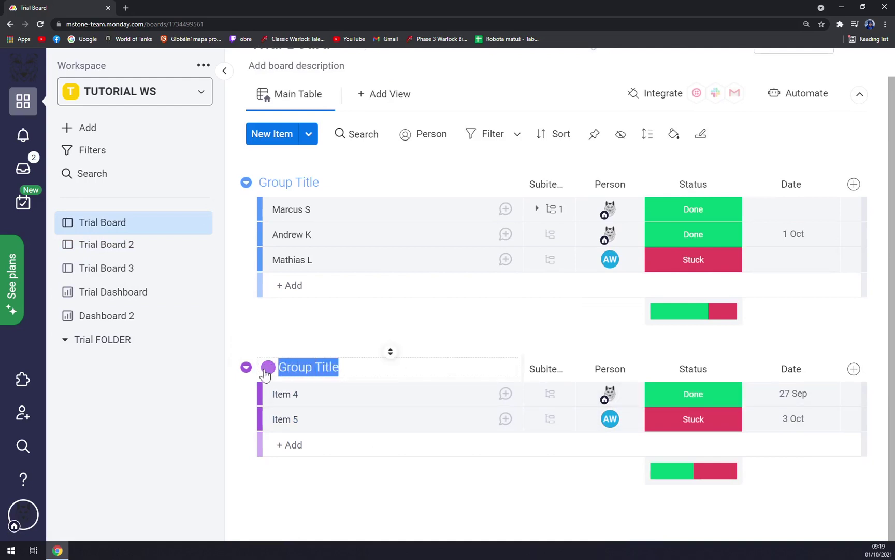
type("Purple")
key("Return")
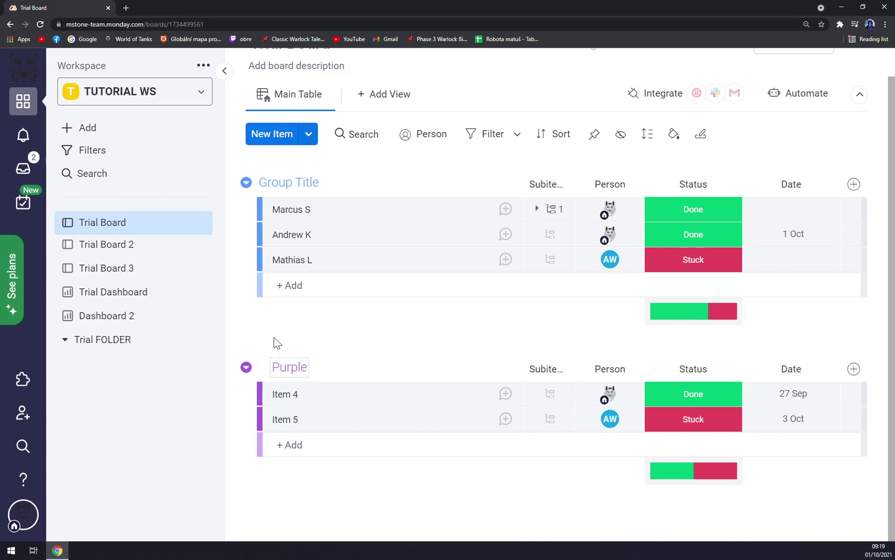
left_click(391, 167)
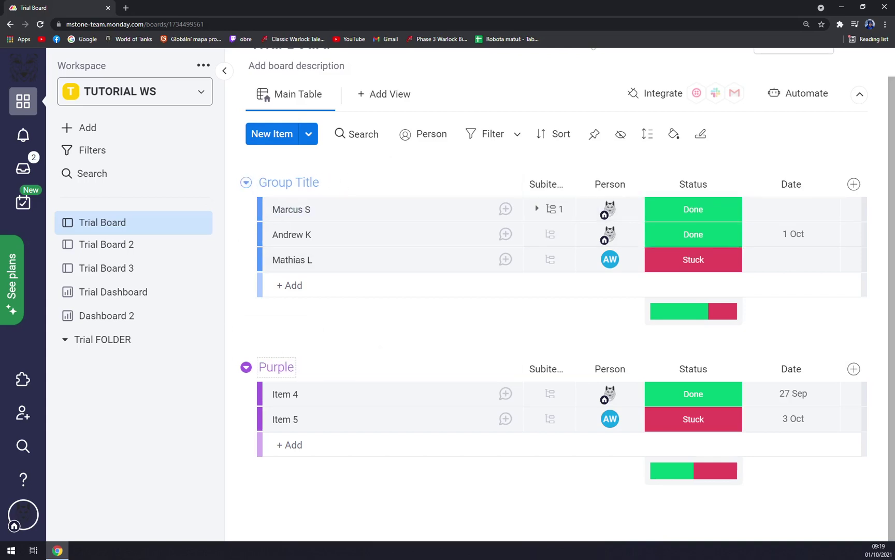
key("ctrl+a")
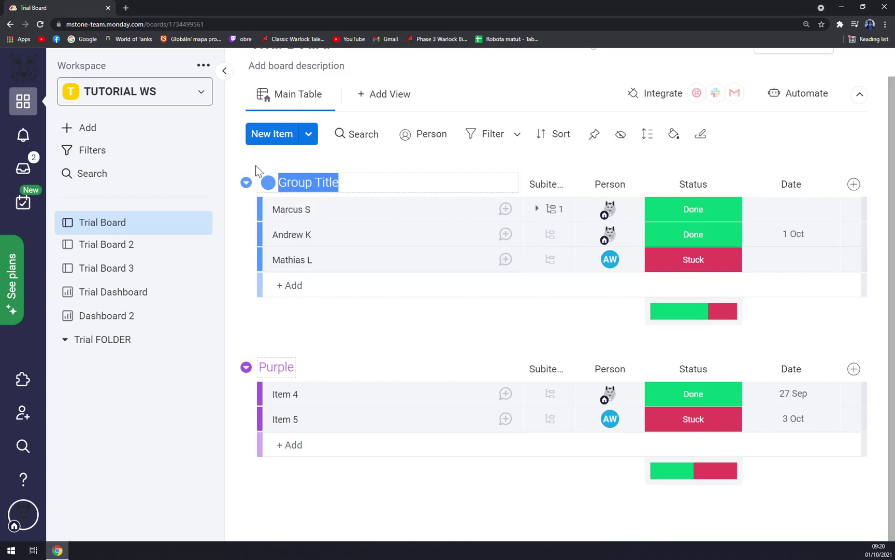
type("Blue")
key("Return")
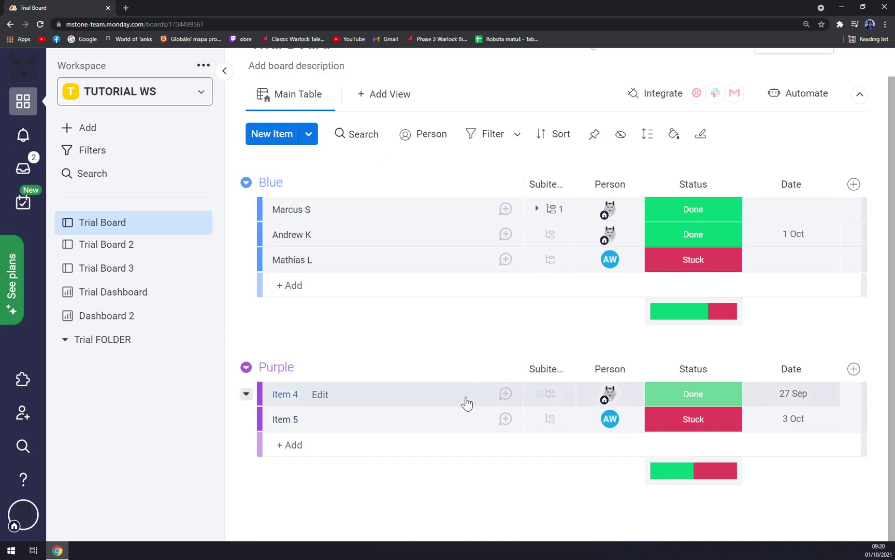
Visit the Main workspace's Start from scratch board, then return to the TUTORIAL WS workspace.
mouse_move(286, 394)
left_click(246, 369)
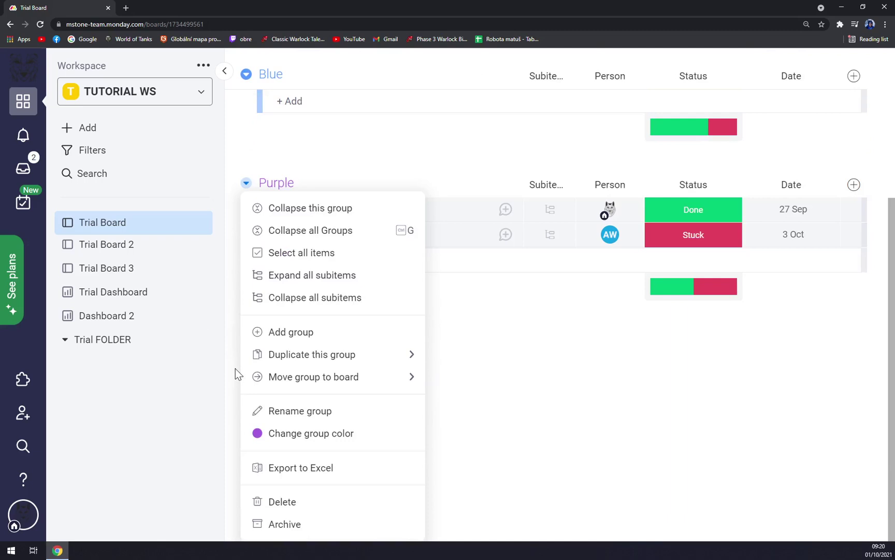
mouse_move(314, 376)
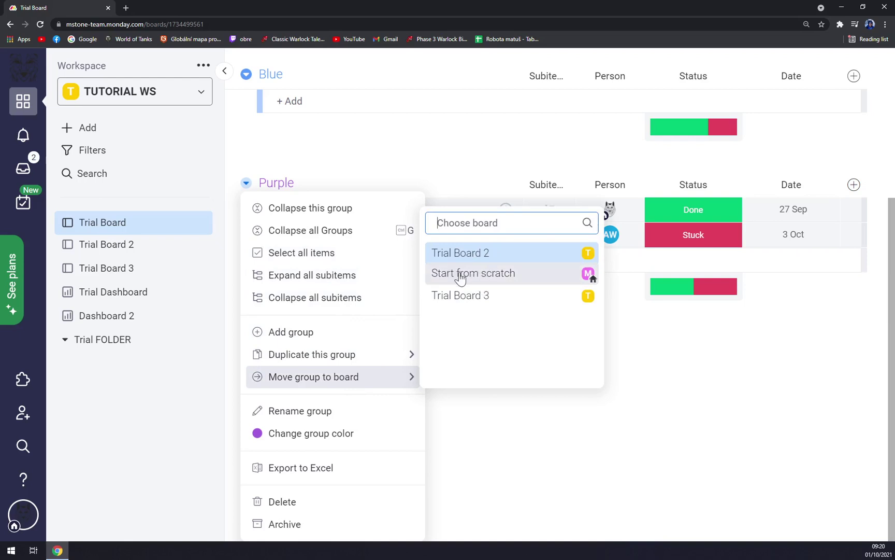
left_click(156, 94)
left_click(112, 210)
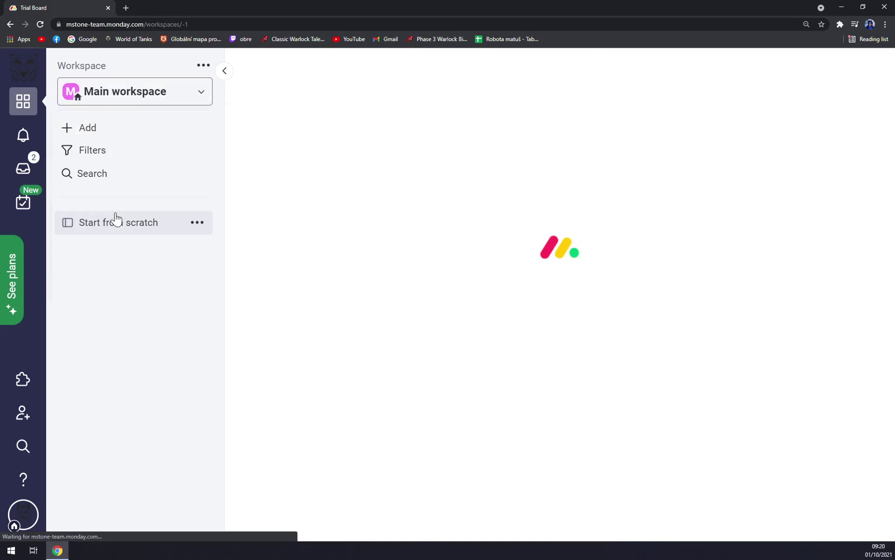
left_click(151, 232)
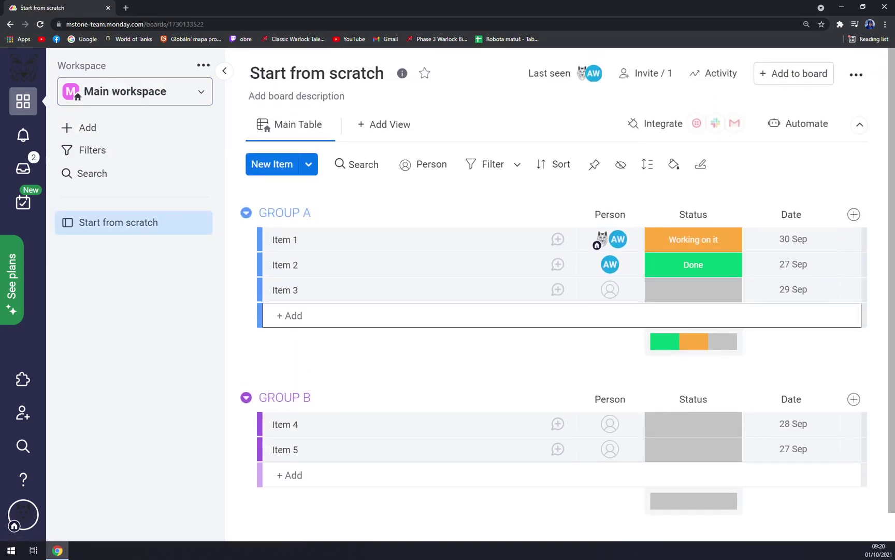
scroll(457, 284, "down", 1)
scroll(457, 284, "up", 1)
left_click(108, 103)
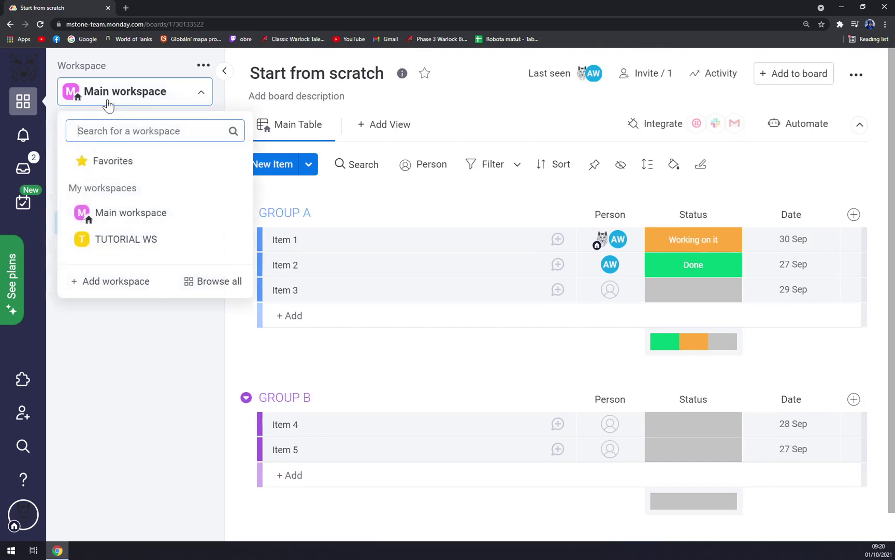
left_click(126, 239)
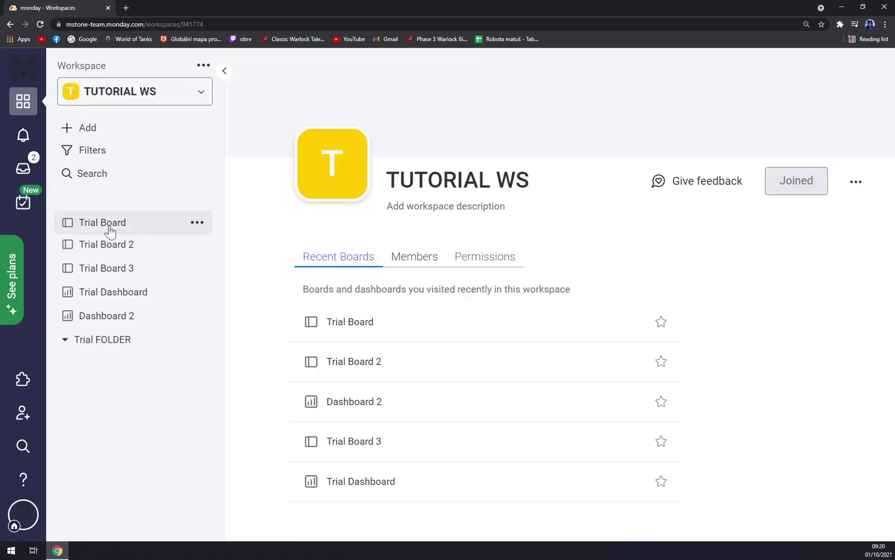
On Trial Board, move the Purple group to Trial Board 2, then undo the move.
left_click(105, 222)
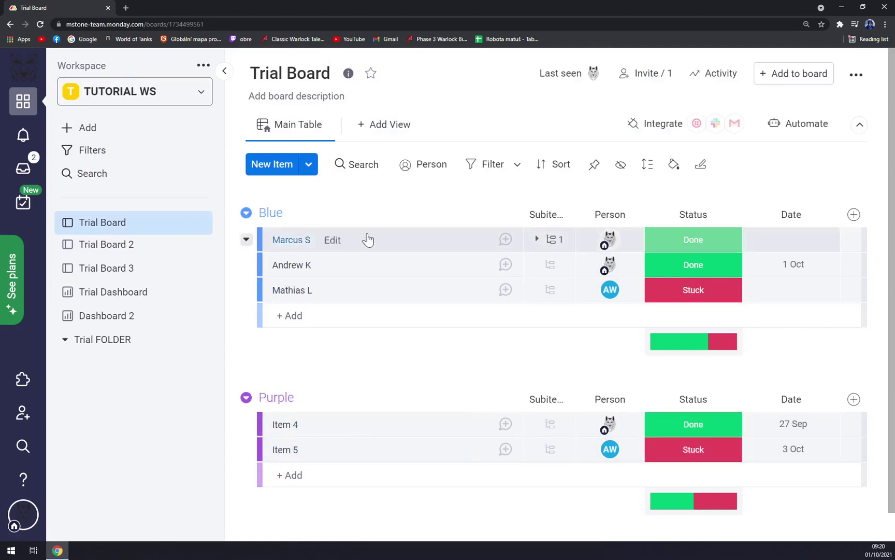
left_click(247, 398)
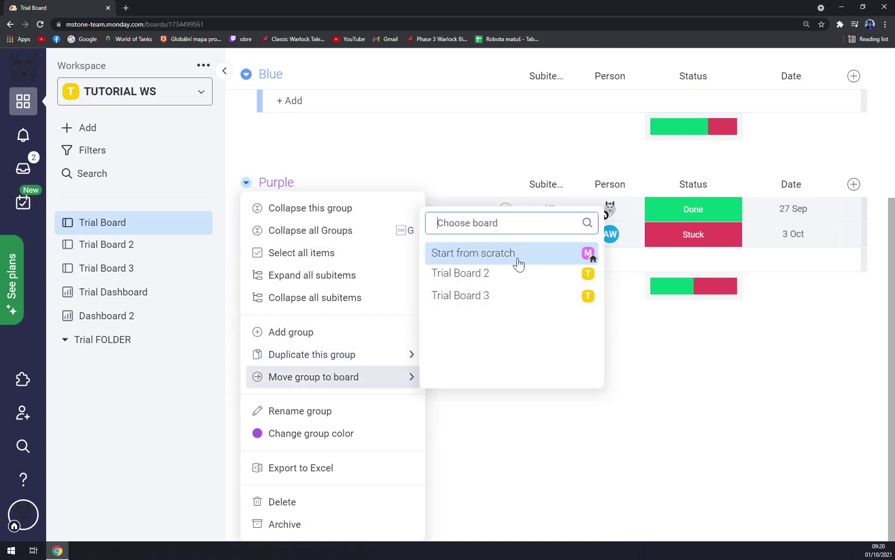
left_click(474, 278)
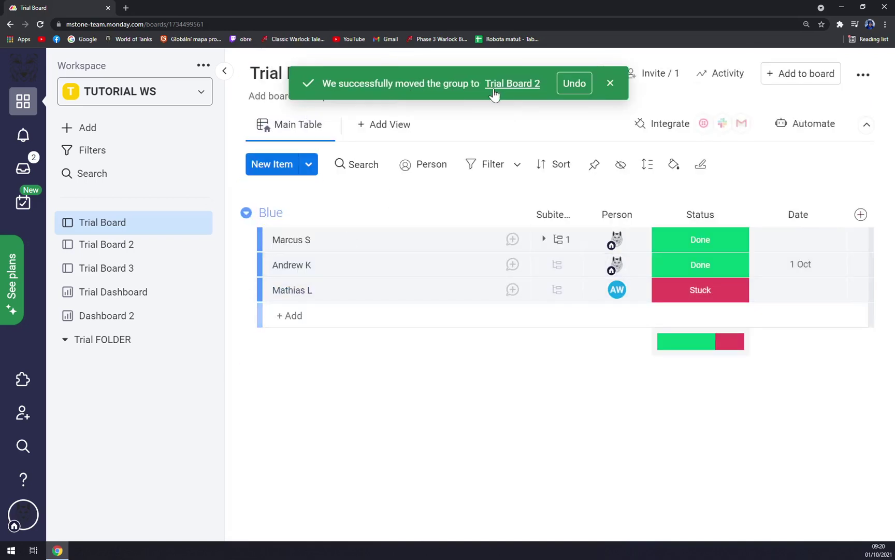
left_click(575, 84)
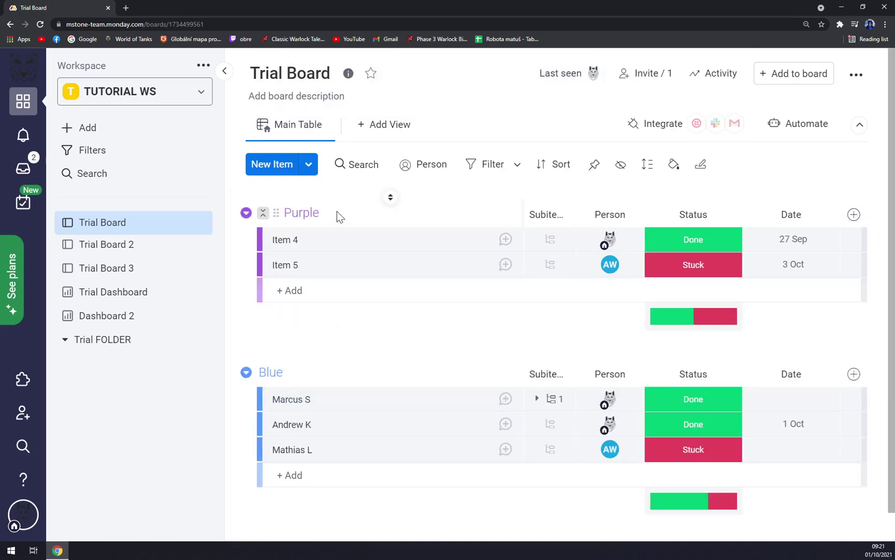
Place Purple below Blue, move it to Trial Board 2, view it there, then undo.
mouse_move(301, 212)
mouse_move(276, 214)
left_mouse_down()
mouse_move(273, 245)
mouse_move(294, 214)
mouse_move(294, 285)
mouse_move(300, 220)
mouse_move(294, 255)
left_mouse_up()
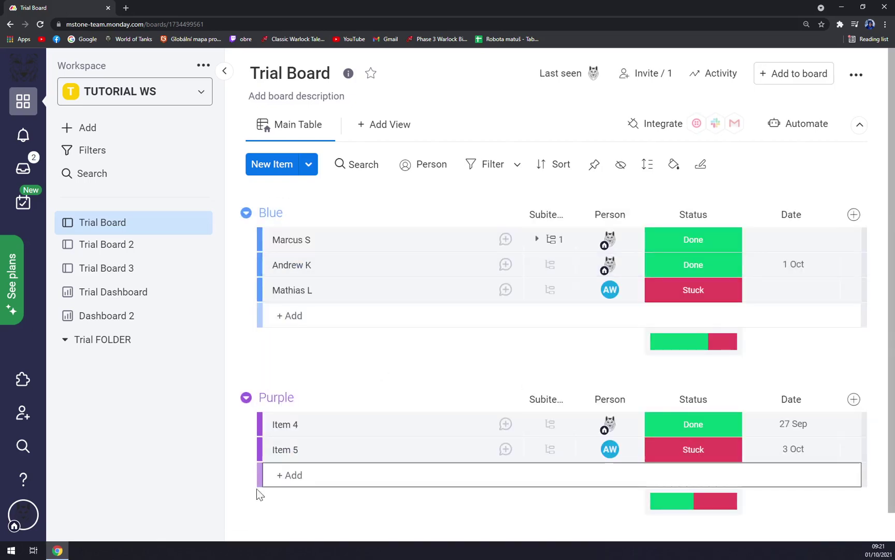
left_click(247, 397)
mouse_move(313, 377)
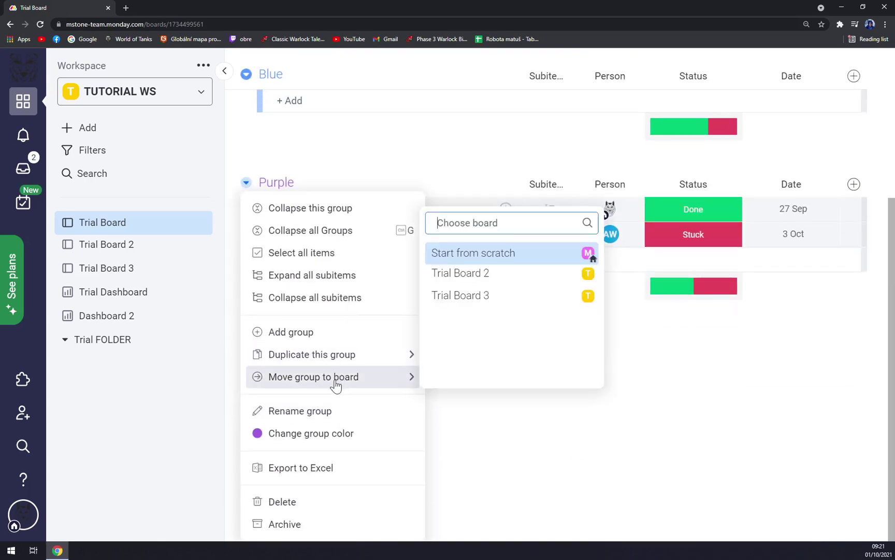
left_click(486, 279)
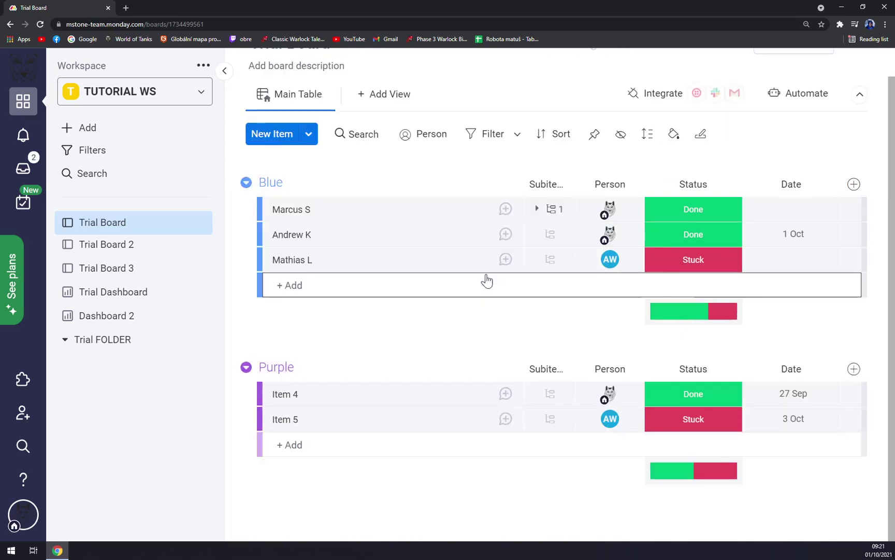
left_click(123, 252)
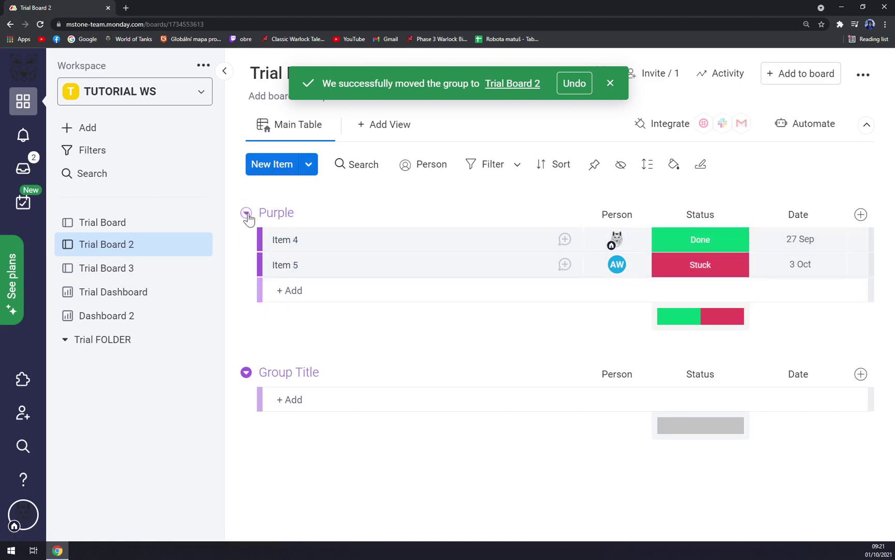
left_click(575, 84)
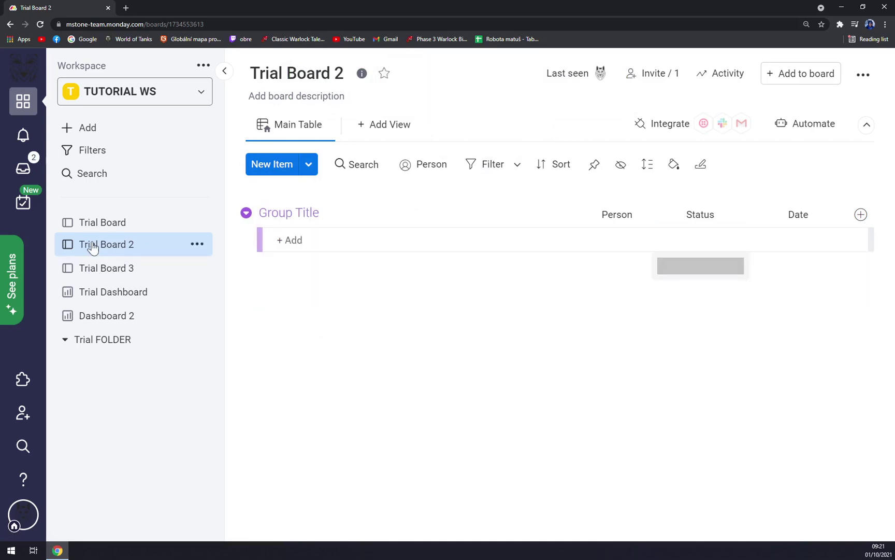
On Trial Board, drag Purple under Blue, confirm Trial Board 2 is still empty, then return.
left_click(94, 226)
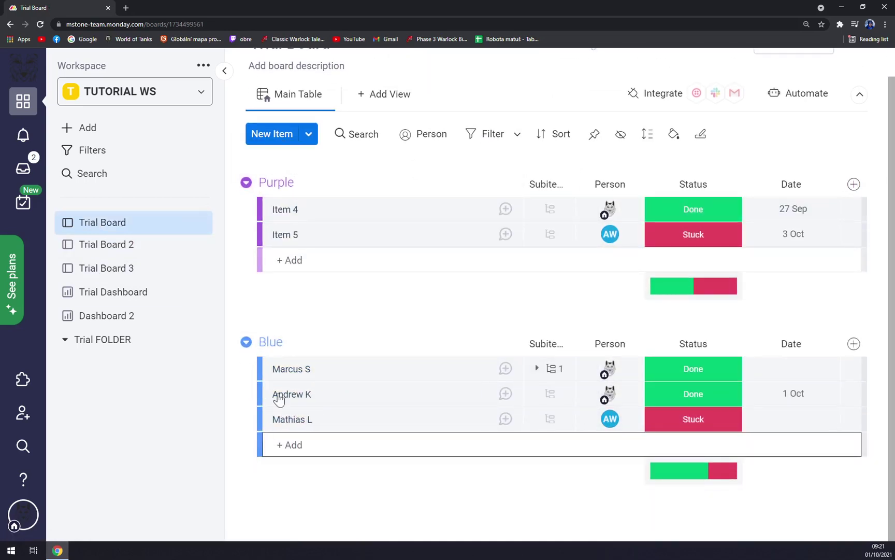
left_click(260, 186)
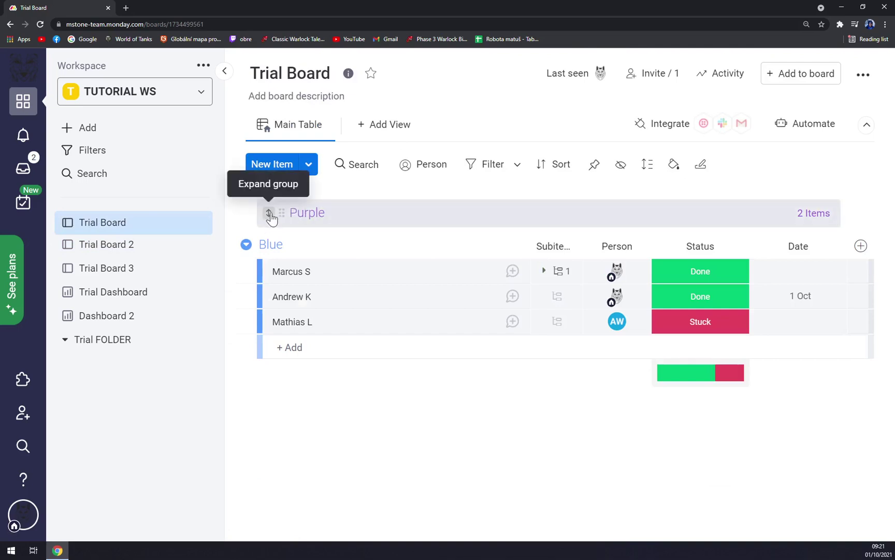
left_click(273, 217)
mouse_move(266, 212)
left_mouse_down()
mouse_move(279, 242)
mouse_move(434, 252)
left_mouse_up()
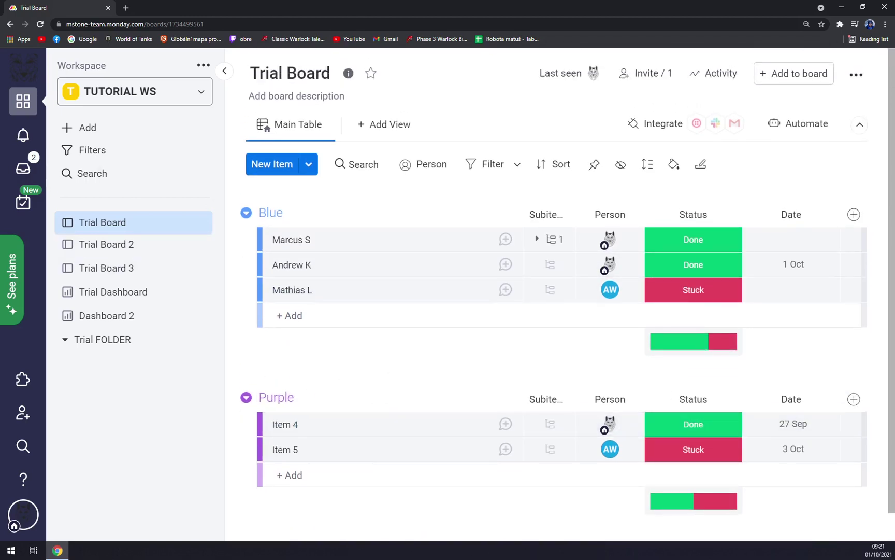
mouse_move(133, 222)
left_click(107, 244)
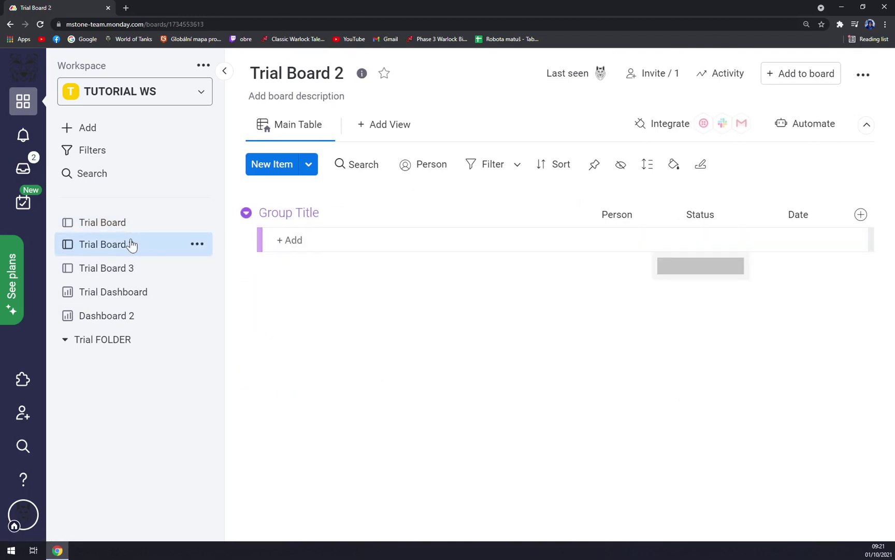
left_click(98, 224)
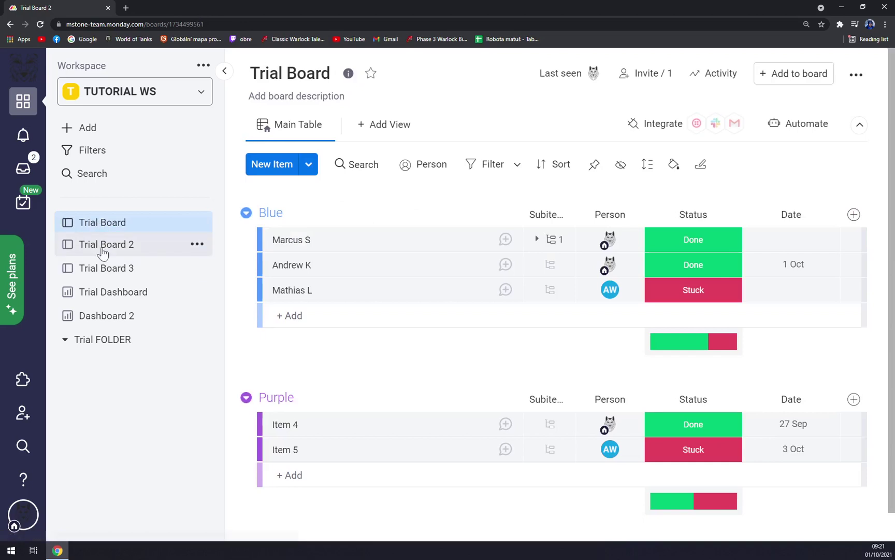
left_click(246, 397)
scroll(242, 403, "down", 3)
scroll(249, 281, "up", 3)
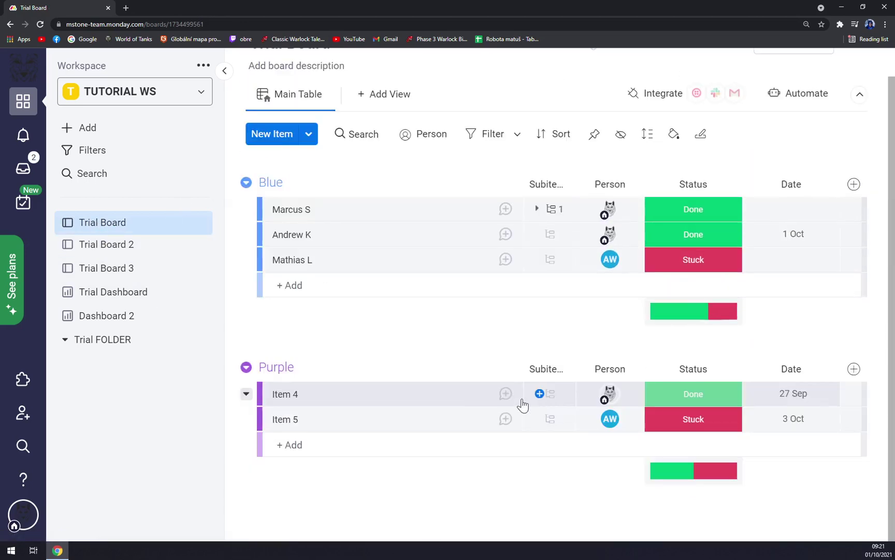
scroll(350, 350, "up", 1)
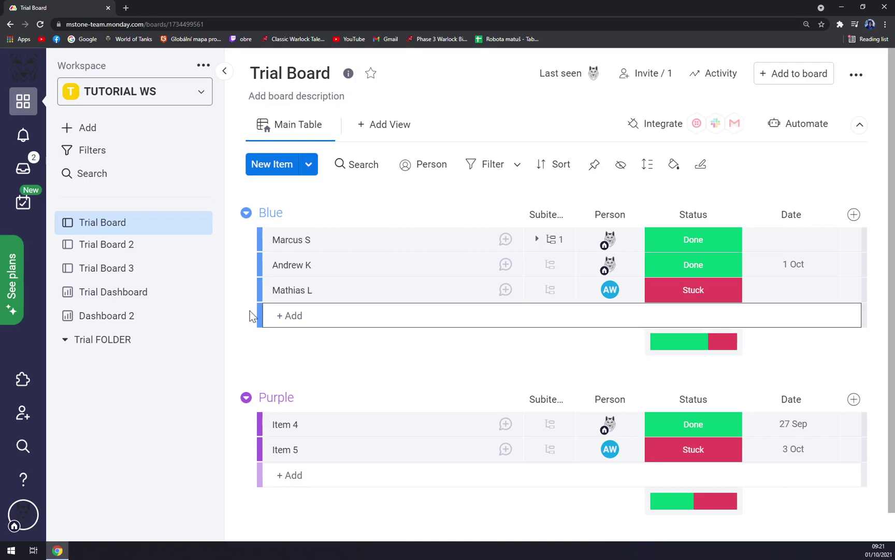